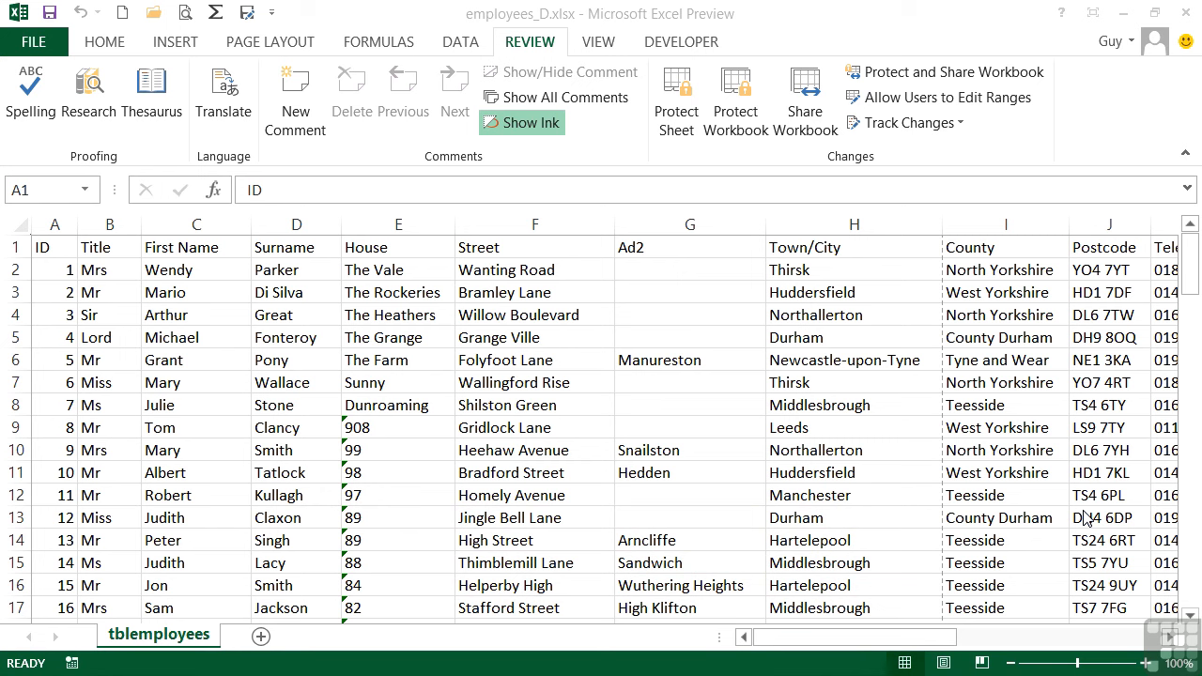
Step: Start a spelling check of the worksheet and correct the column header dateadded to "date added"
{"action": "left_click", "coordinate": [530, 47]}
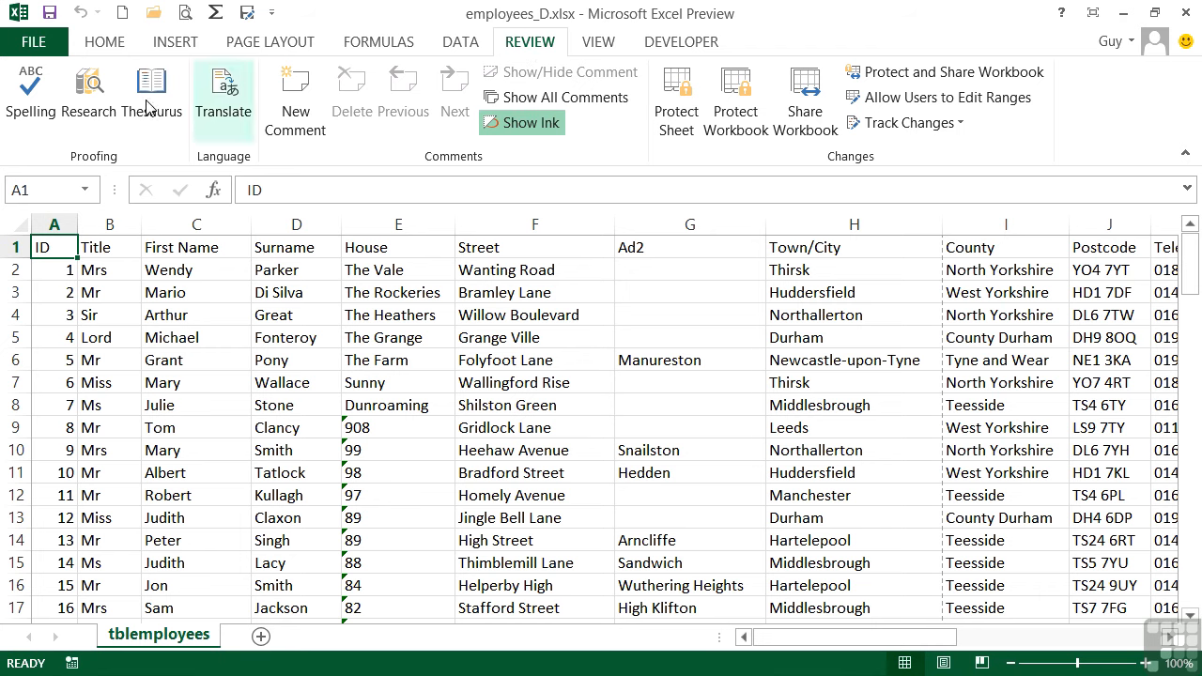
{"action": "left_click", "coordinate": [56, 112]}
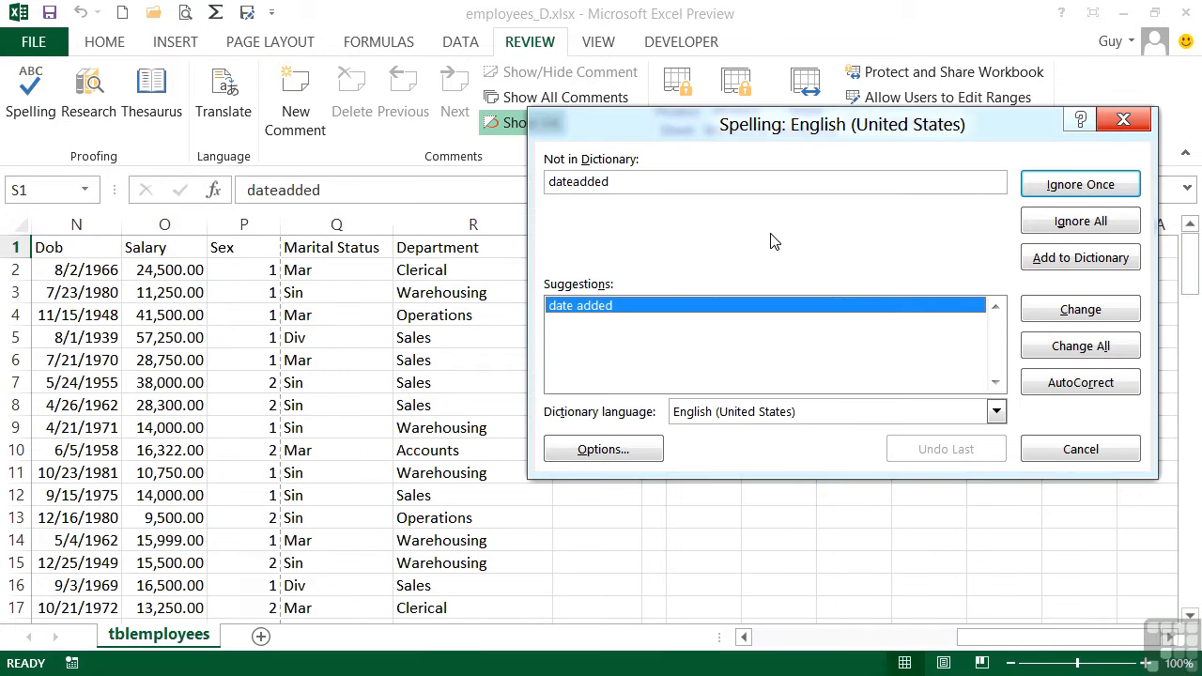
{"action": "left_click_drag", "start_coordinate": [873, 141], "coordinate": [817, 138]}
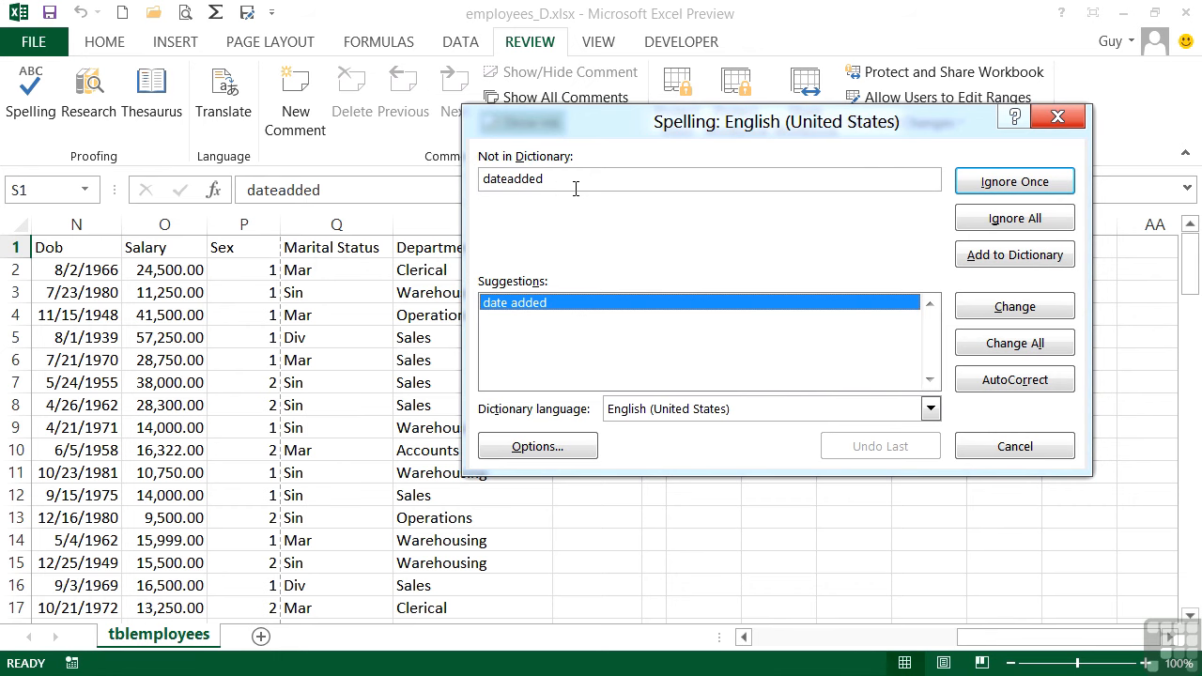
{"action": "left_click_drag", "start_coordinate": [589, 133], "coordinate": [854, 140]}
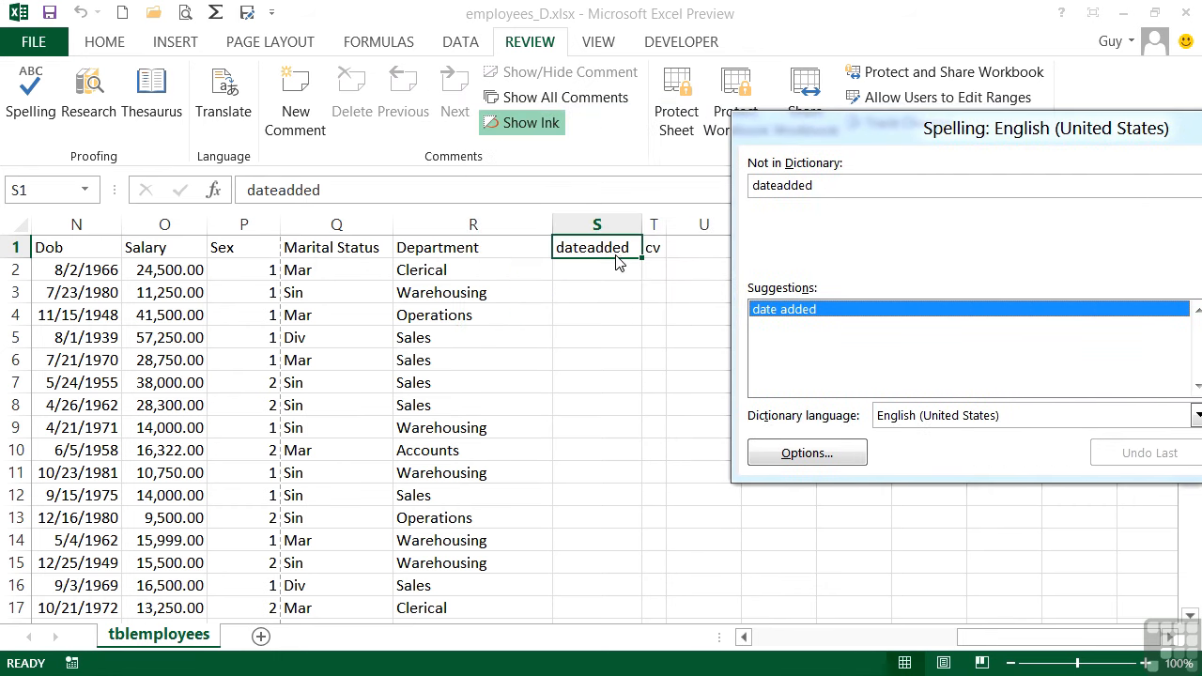
{"action": "left_click_drag", "start_coordinate": [944, 132], "coordinate": [671, 124]}
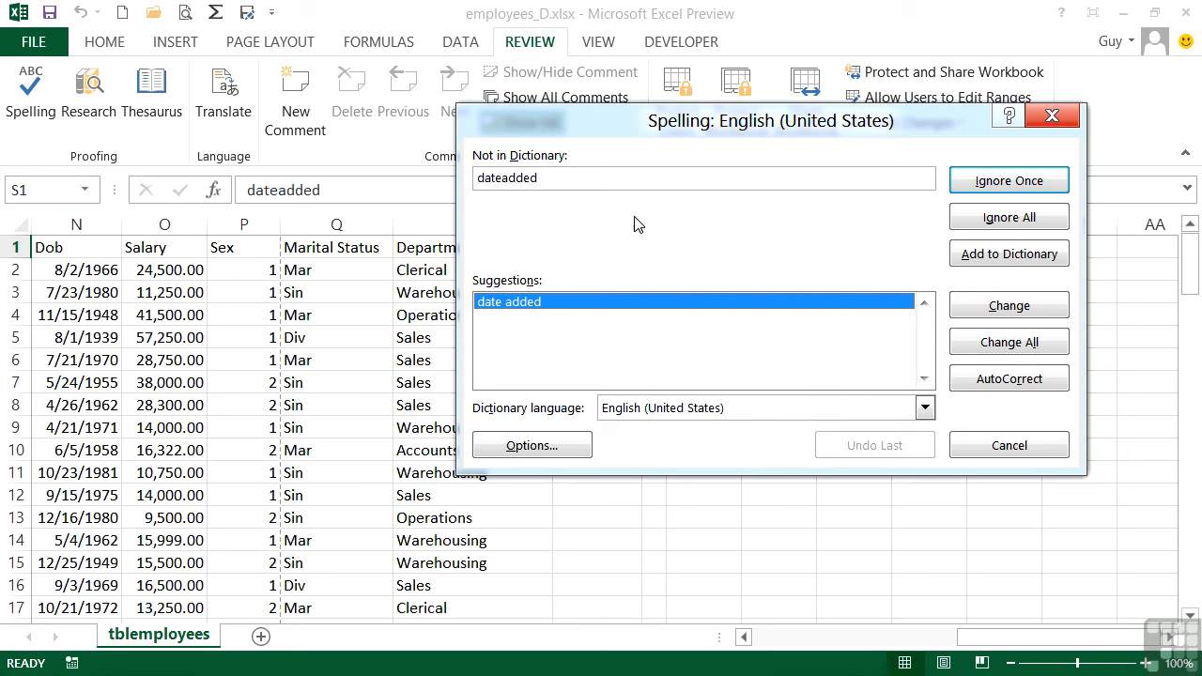
{"action": "left_click", "coordinate": [1014, 316]}
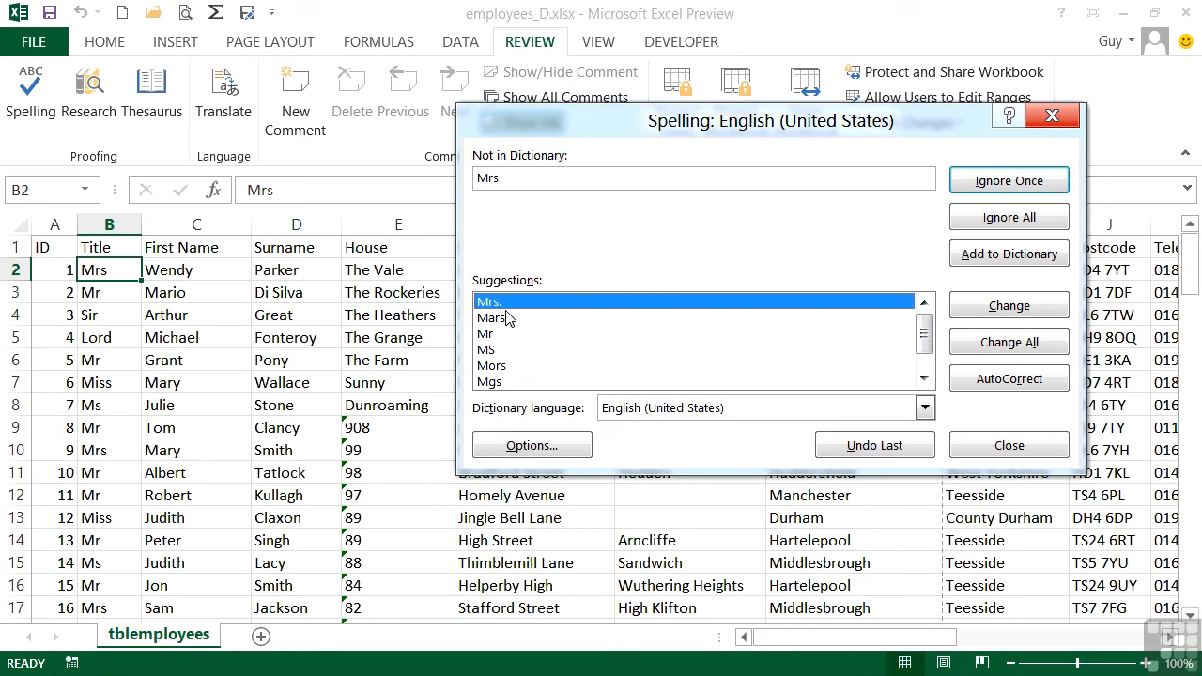
Step: Change all occurrences of the title Mrs to the suggested "Mrs." in the spelling check
{"action": "left_click", "coordinate": [924, 377]}
{"action": "left_click_drag", "start_coordinate": [923, 356], "coordinate": [925, 330]}
{"action": "left_click", "coordinate": [1006, 344]}
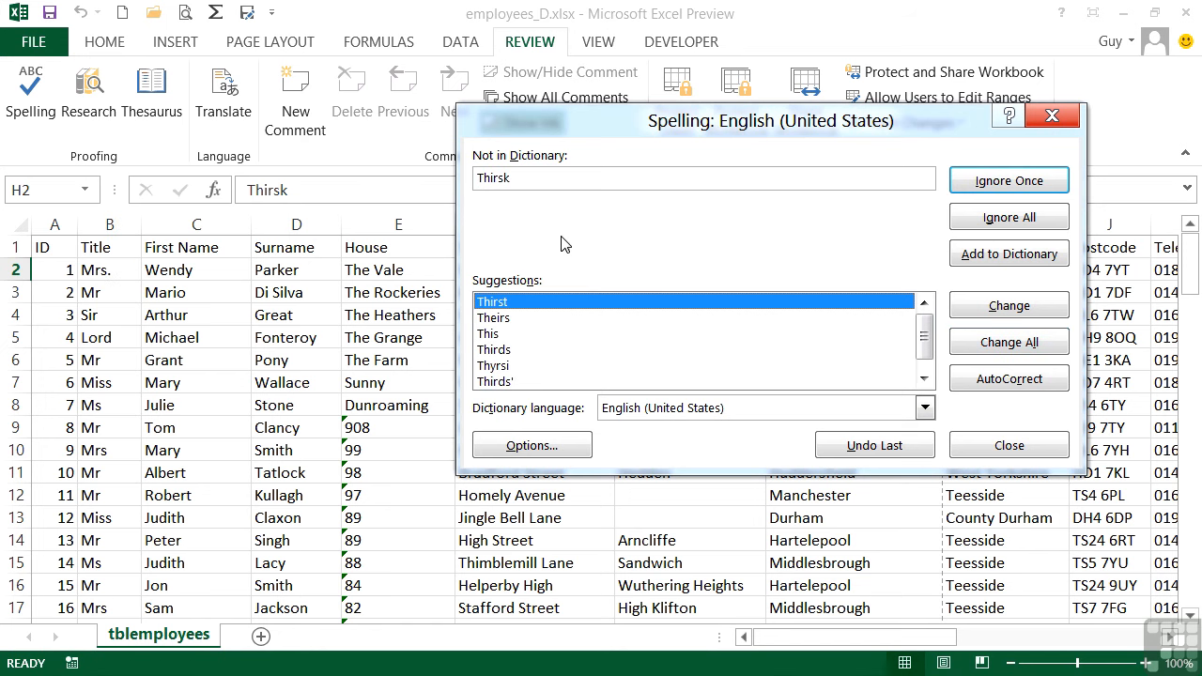
Step: Add the town names Thirsk and Huddersfield to the dictionary, and ignore all occurrences of Bramley
{"action": "left_click_drag", "start_coordinate": [924, 347], "coordinate": [926, 319]}
{"action": "left_click", "coordinate": [1023, 268]}
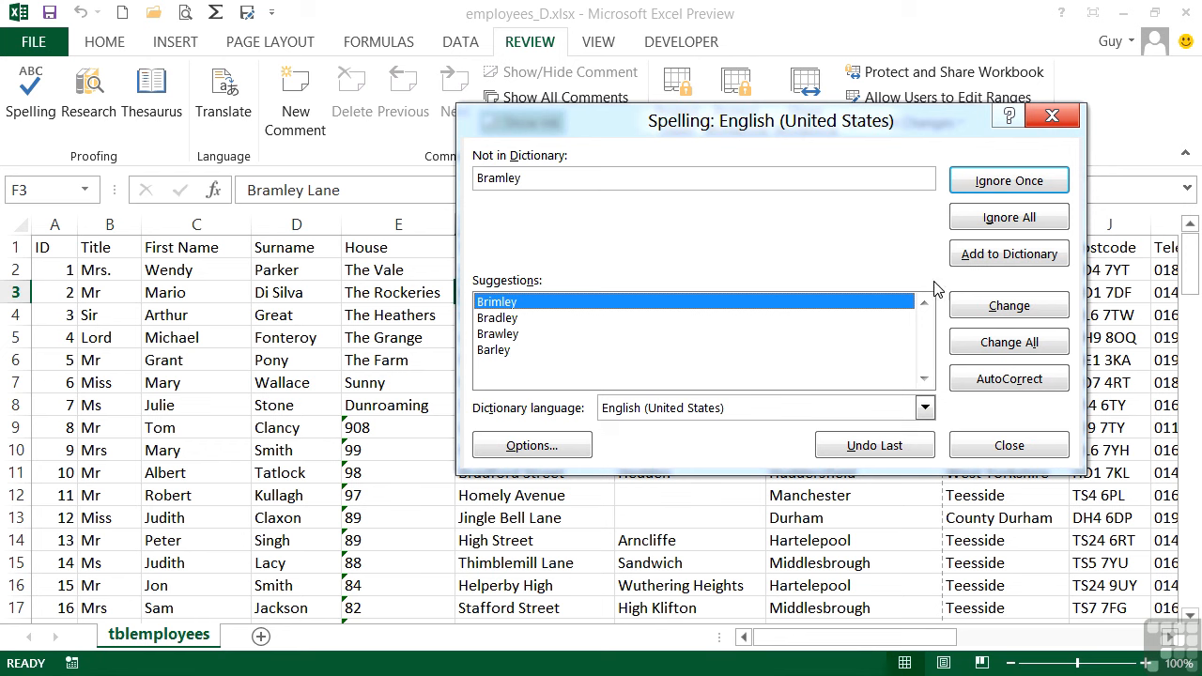
{"action": "left_click", "coordinate": [987, 224]}
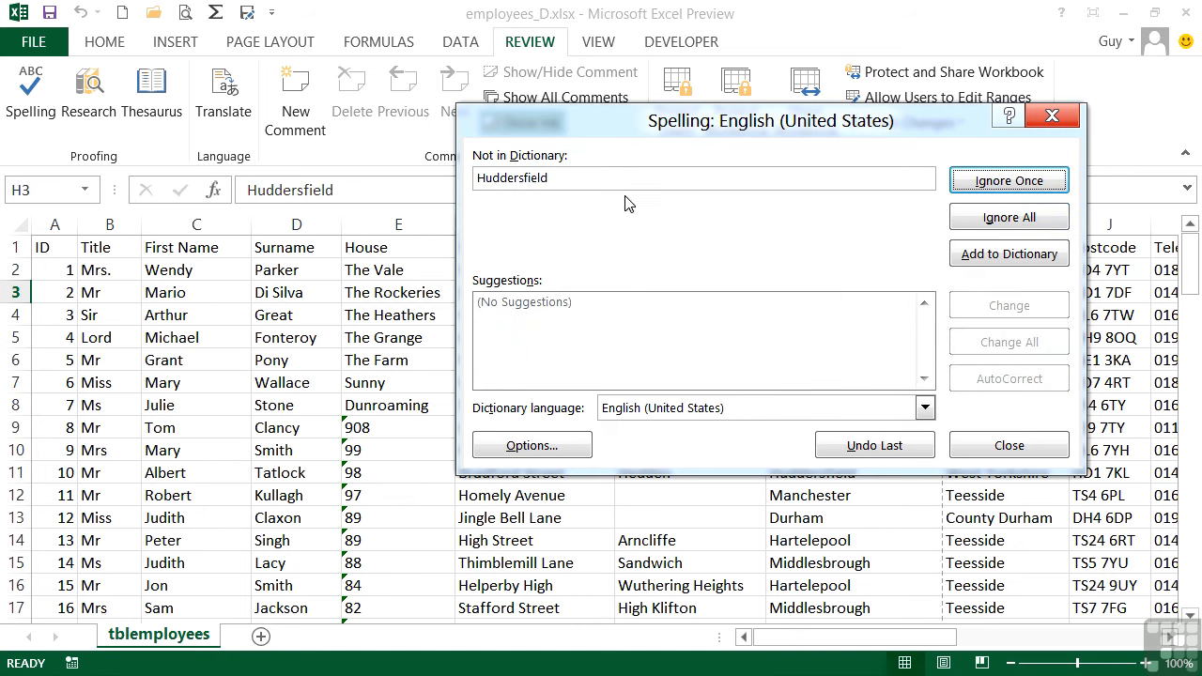
{"action": "left_click", "coordinate": [1040, 265]}
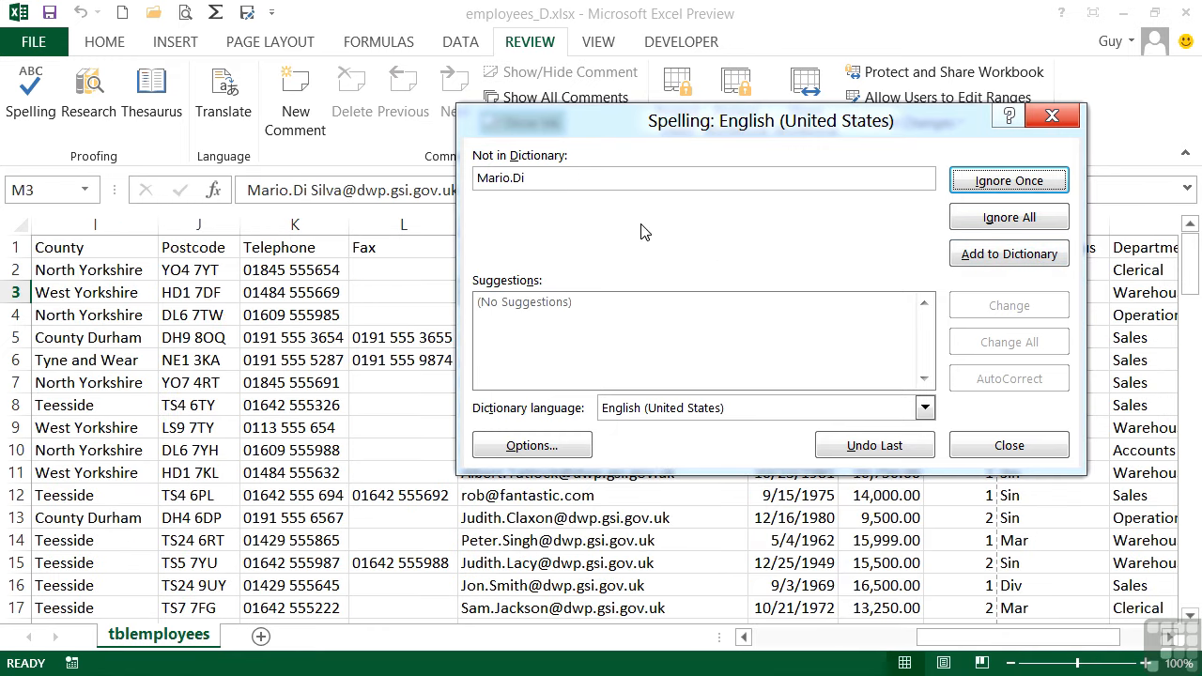
Step: Ignore the flagged e-mail text in row 3 once, and ignore all occurrences of the surname in row 5
{"action": "left_click", "coordinate": [1025, 191]}
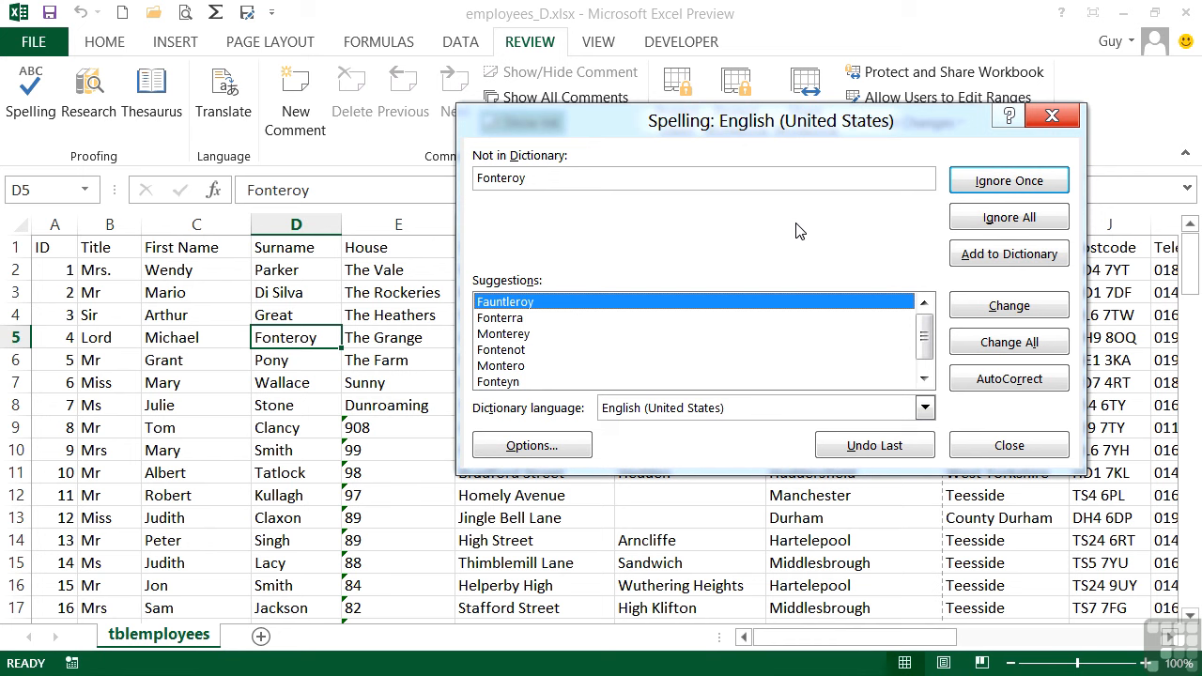
{"action": "left_click", "coordinate": [987, 223]}
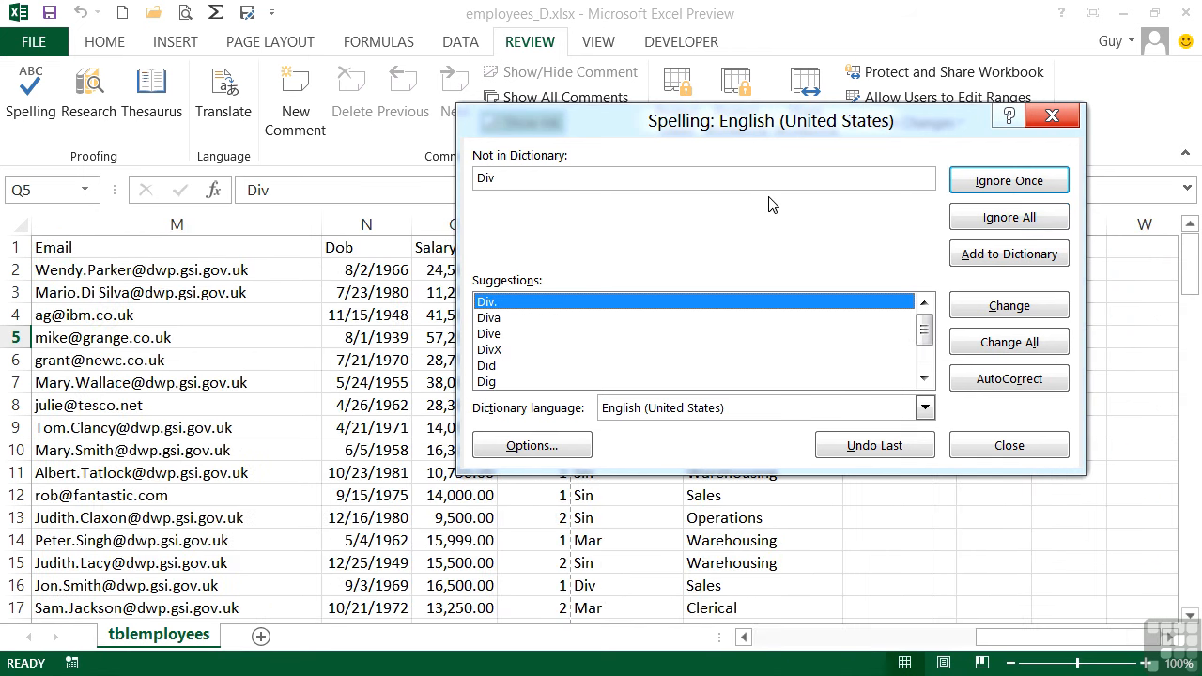
Step: Ignore all occurrences of Div, Folyfoot and Manureston in the spelling check
{"action": "left_click_drag", "start_coordinate": [722, 123], "coordinate": [424, 98]}
{"action": "mouse_move", "coordinate": [606, 310]}
{"action": "left_mouse_down"}
{"action": "mouse_move", "coordinate": [607, 336]}
{"action": "mouse_move", "coordinate": [602, 296]}
{"action": "left_mouse_up"}
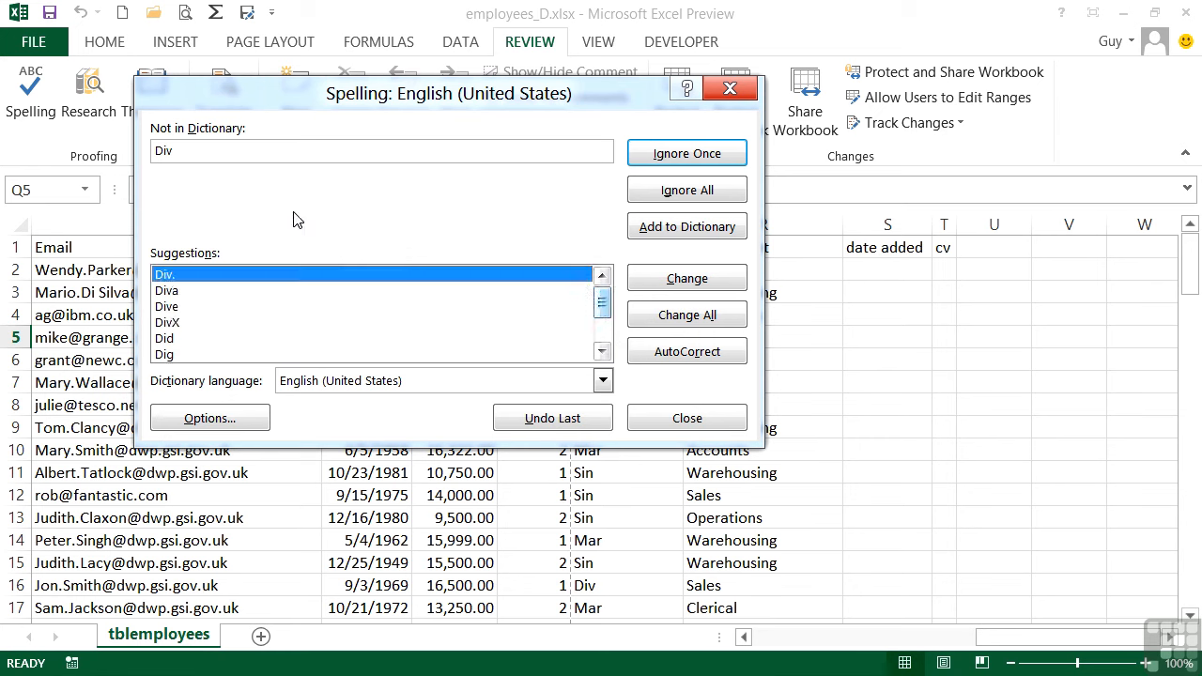
{"action": "left_click", "coordinate": [706, 194]}
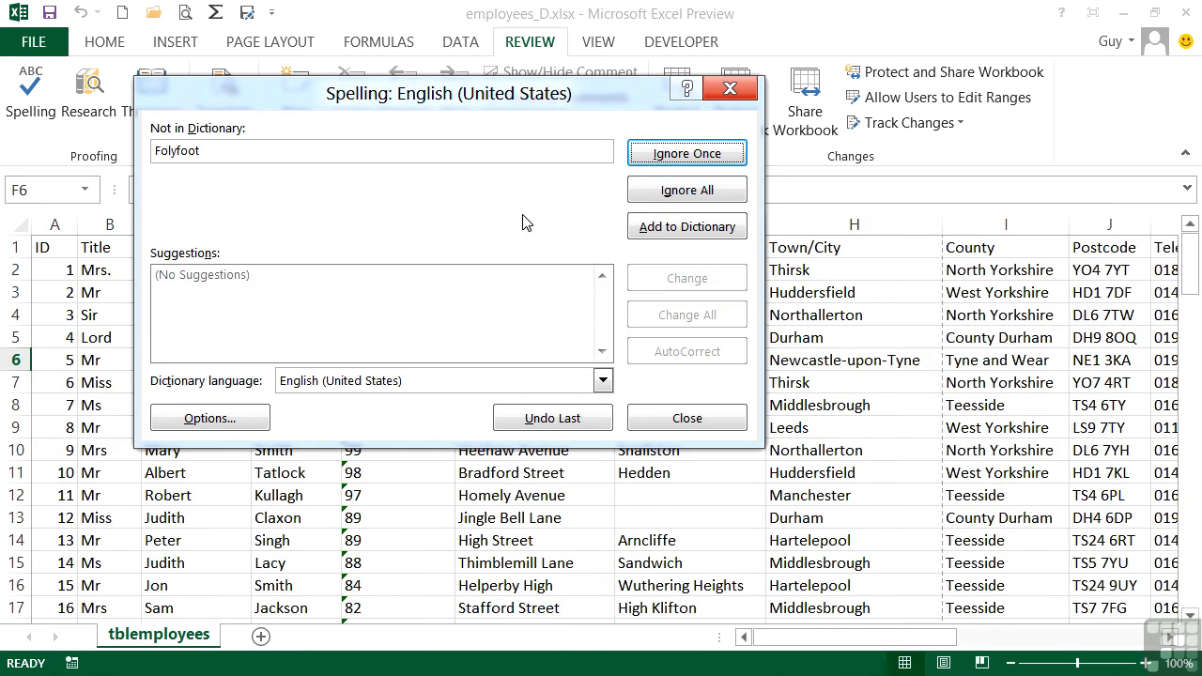
{"action": "left_click", "coordinate": [674, 192]}
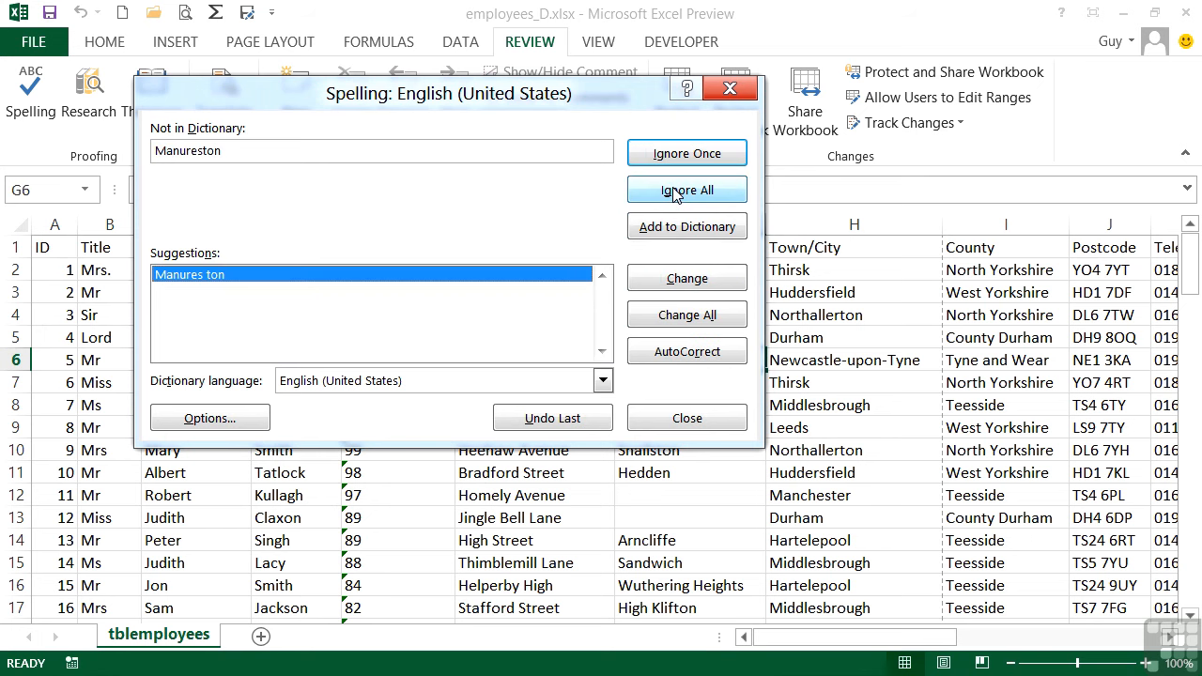
{"action": "left_click", "coordinate": [674, 193]}
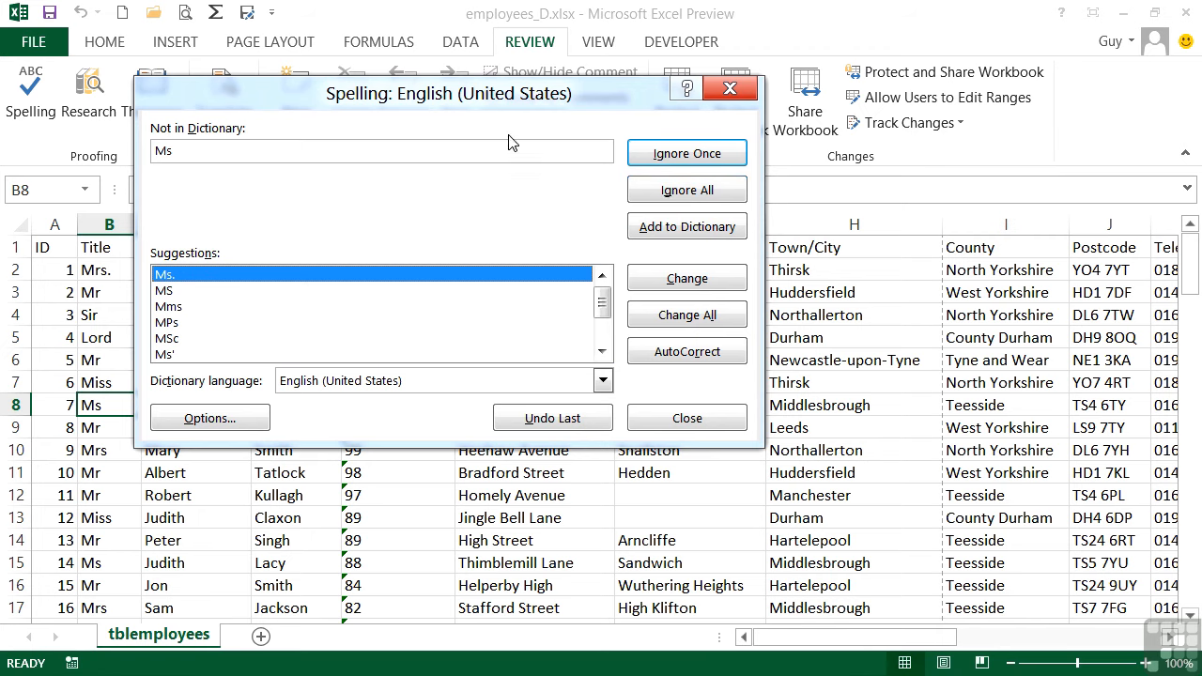
Step: Change all occurrences of the title Ms to the suggested "Ms." in the spelling check
{"action": "left_click_drag", "start_coordinate": [507, 104], "coordinate": [725, 134]}
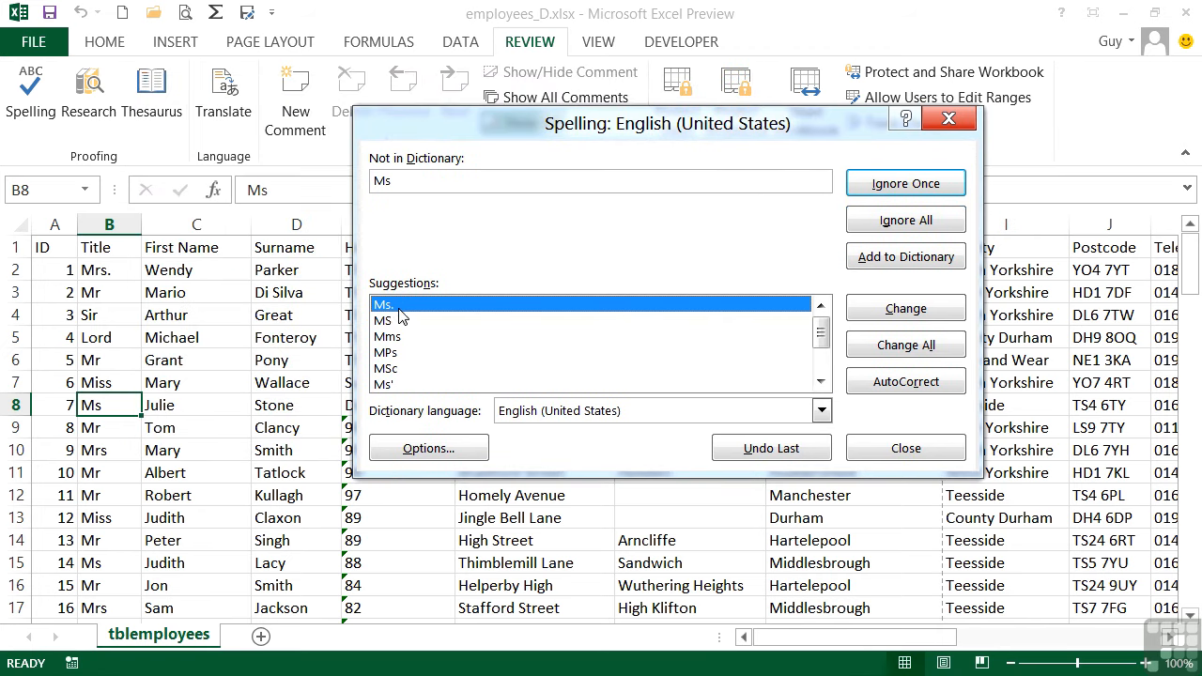
{"action": "left_click", "coordinate": [890, 347]}
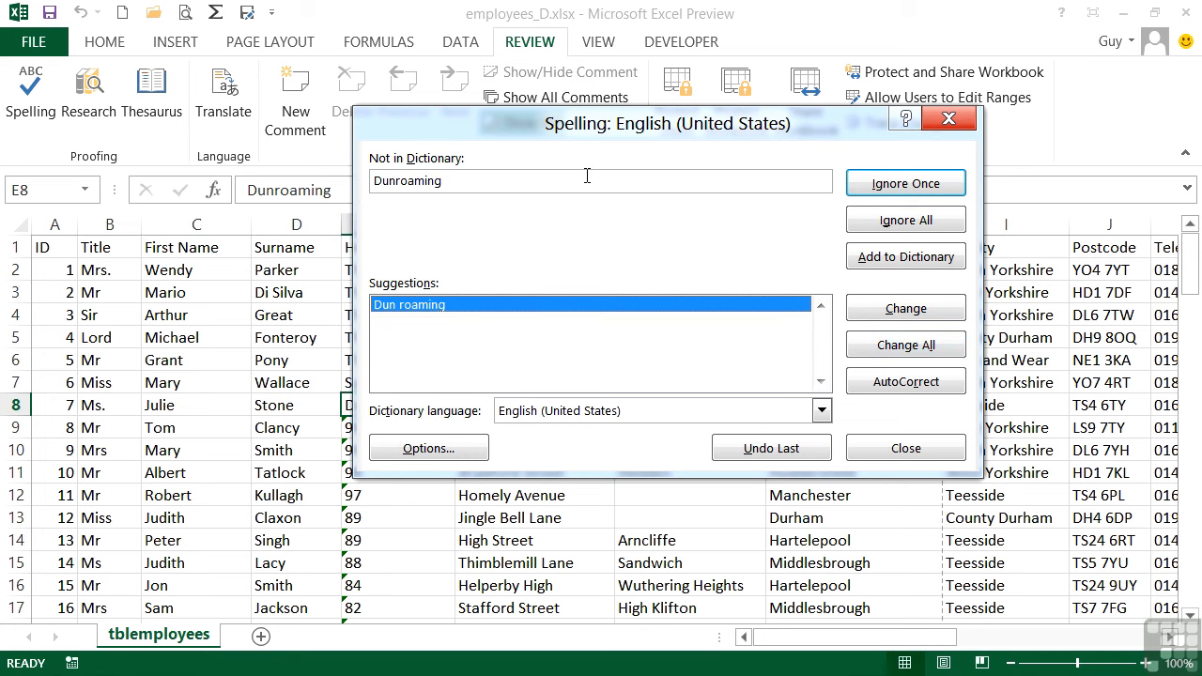
Step: Ignore Dunroaming and Shilston once each, and add Middlesbrough to the dictionary
{"action": "left_click", "coordinate": [888, 188]}
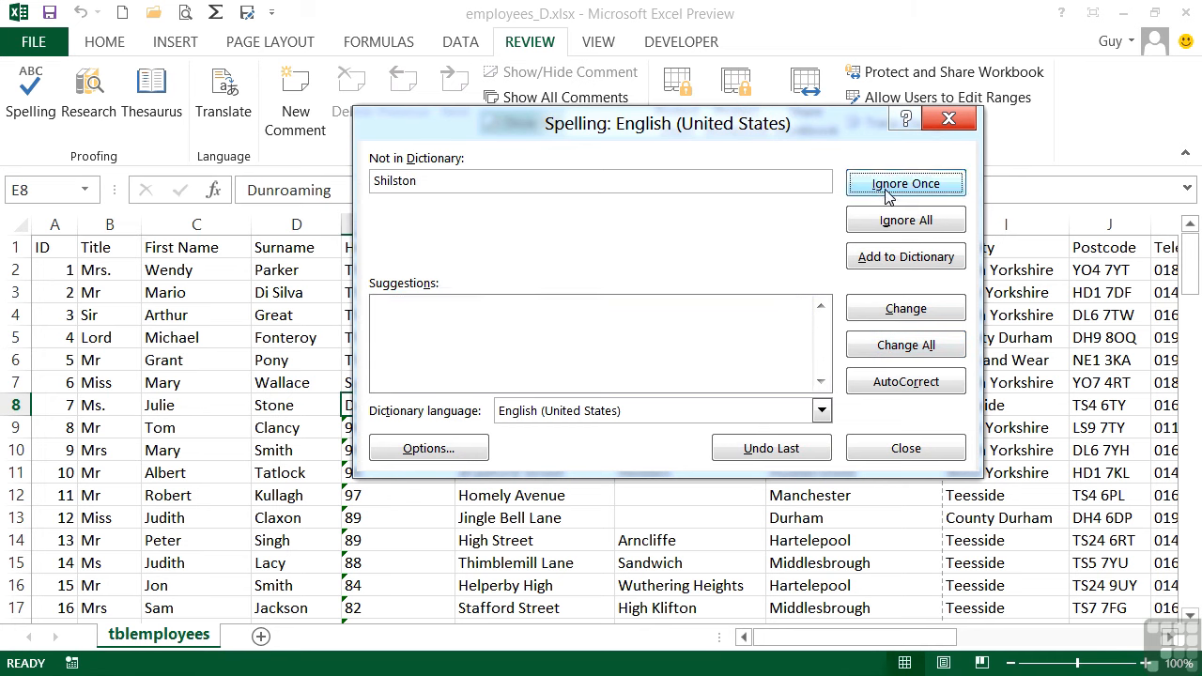
{"action": "left_click", "coordinate": [887, 188]}
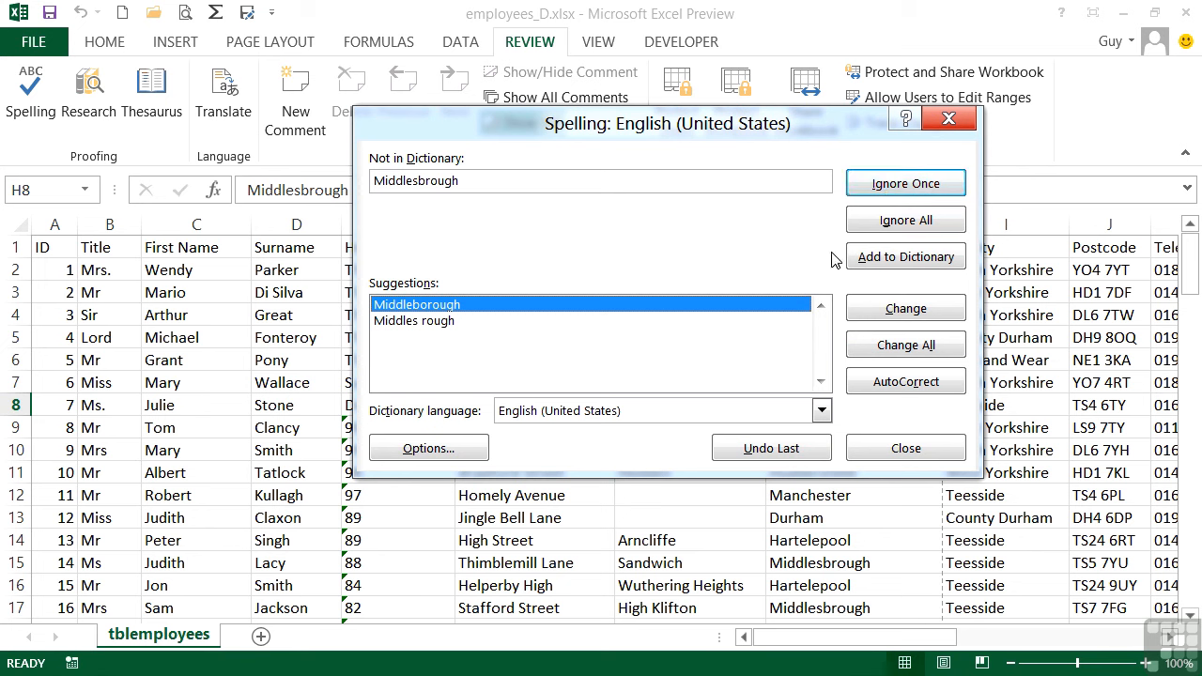
{"action": "left_click", "coordinate": [902, 259]}
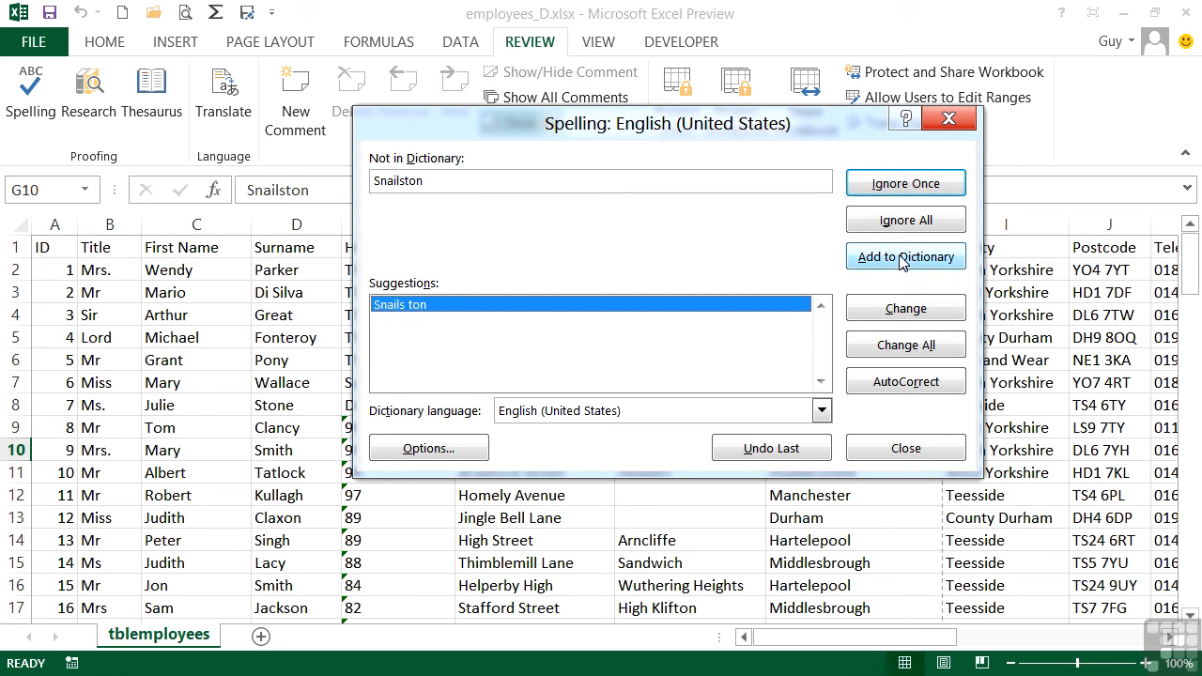
Step: Ignore Snailston and the flagged words in row 11 once each, and close the spelling check
{"action": "left_click", "coordinate": [908, 188]}
{"action": "left_click", "coordinate": [908, 186]}
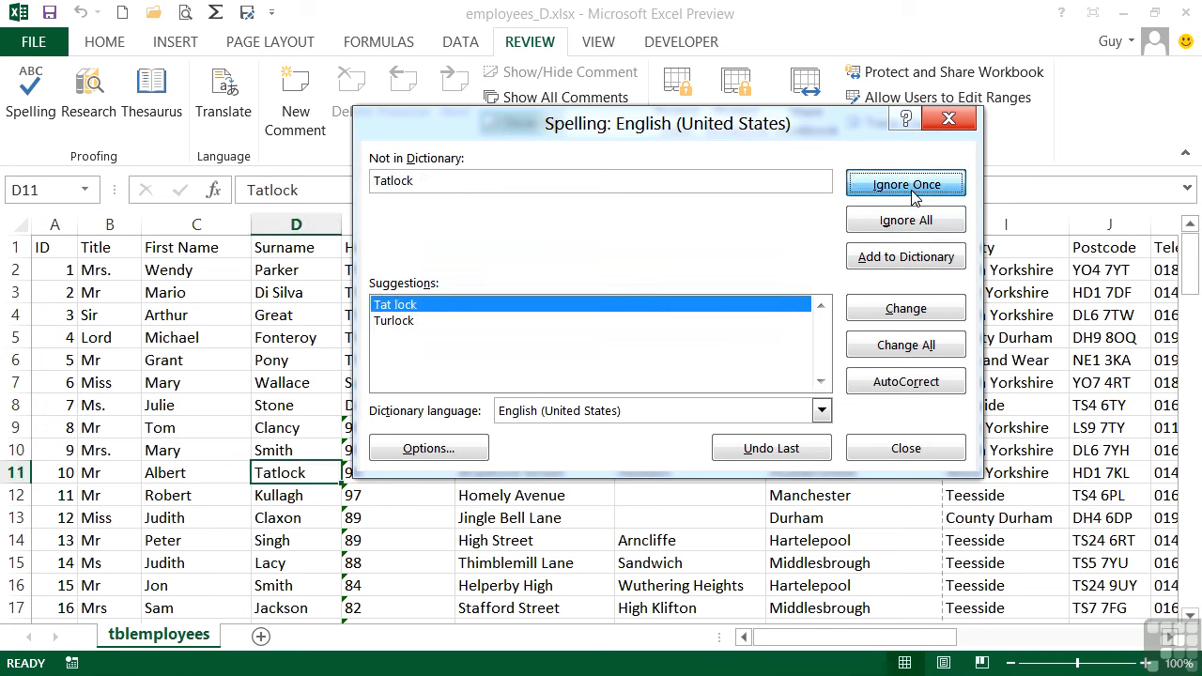
{"action": "left_click", "coordinate": [909, 186]}
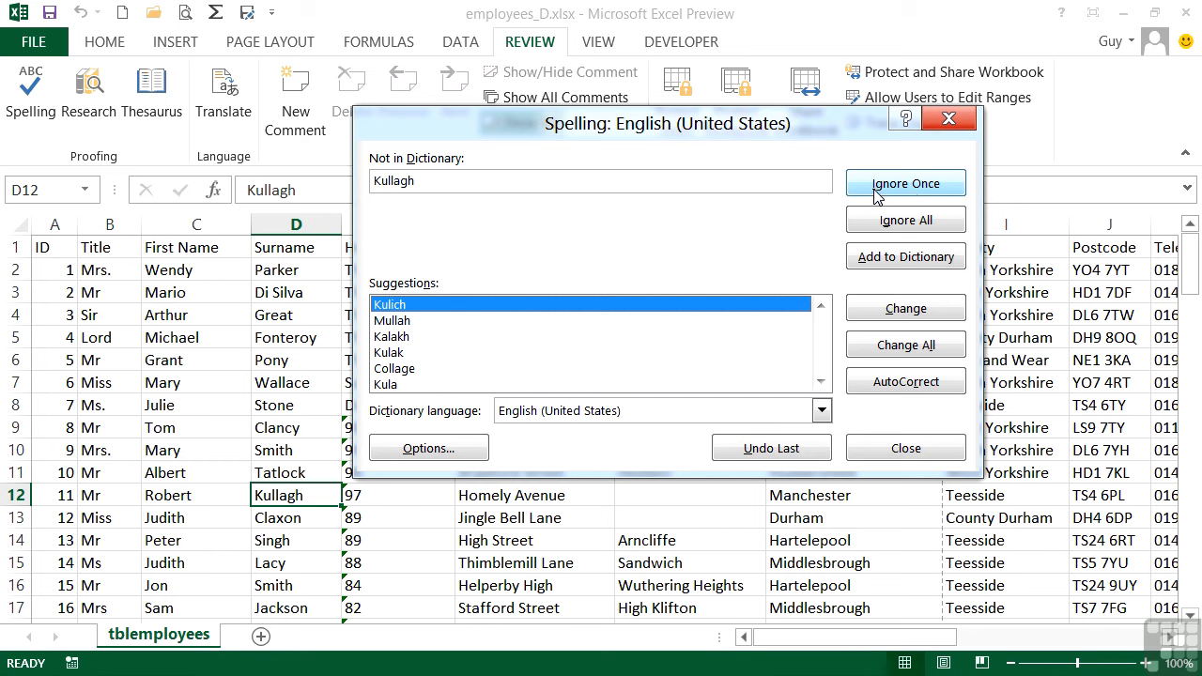
{"action": "left_click", "coordinate": [905, 448]}
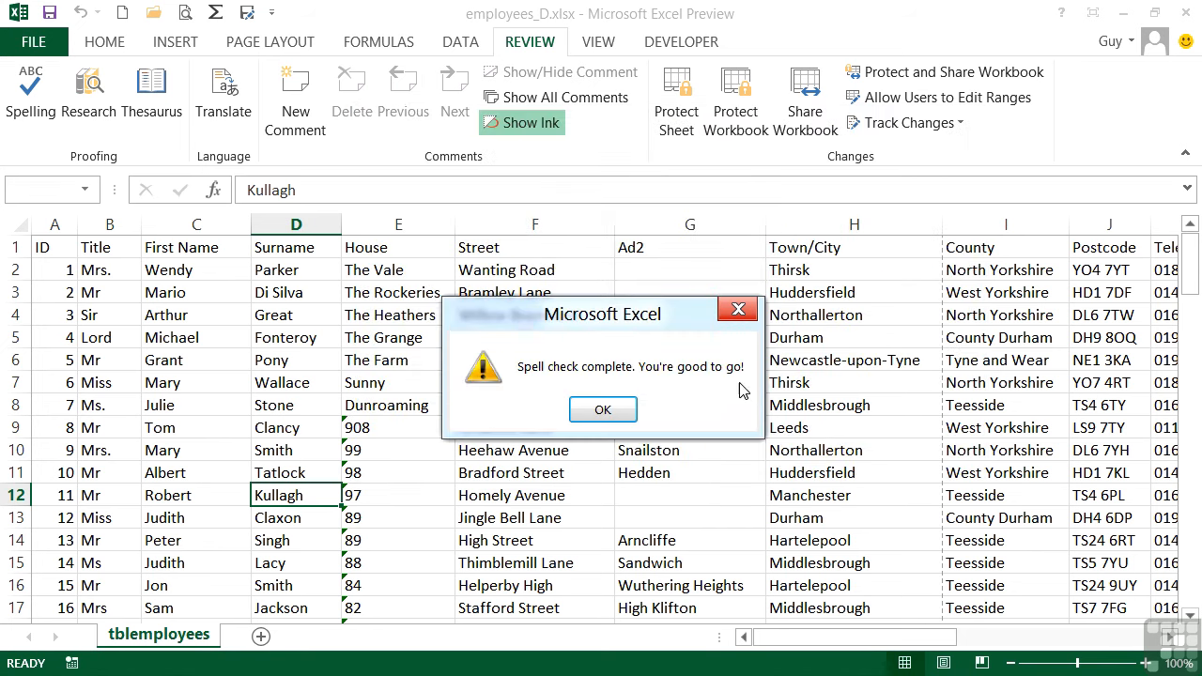
{"action": "left_click", "coordinate": [605, 411]}
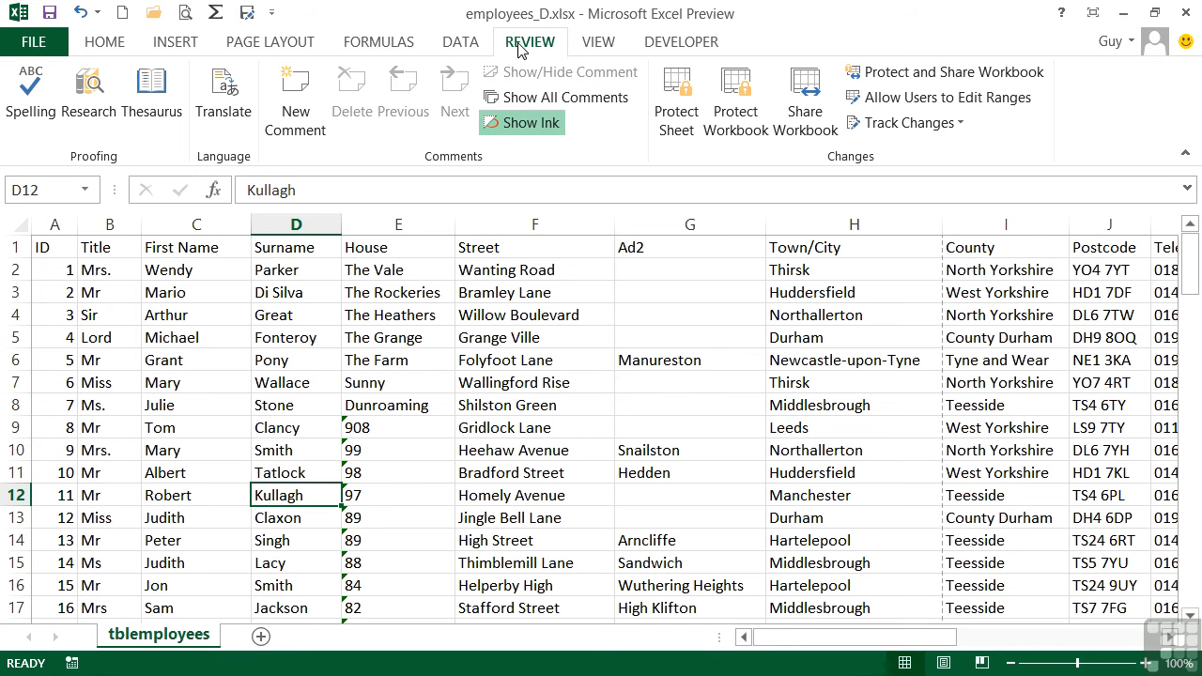
Step: Restart the spelling check from the surname in cell D12
{"action": "left_click", "coordinate": [16, 98]}
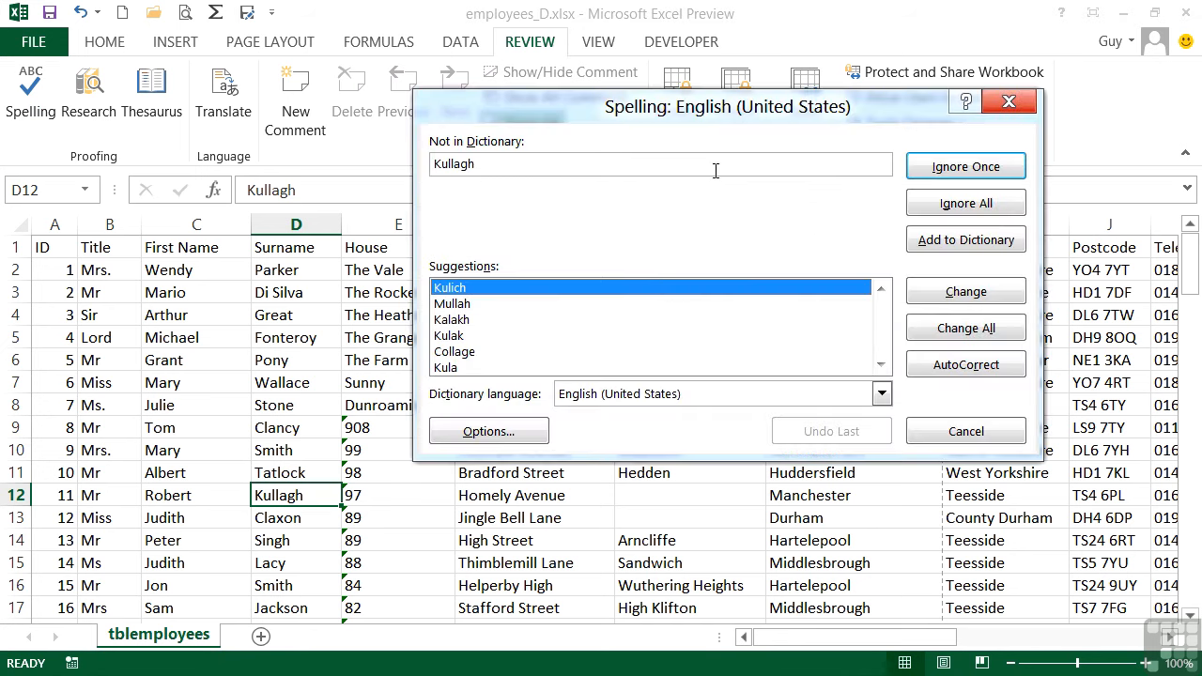